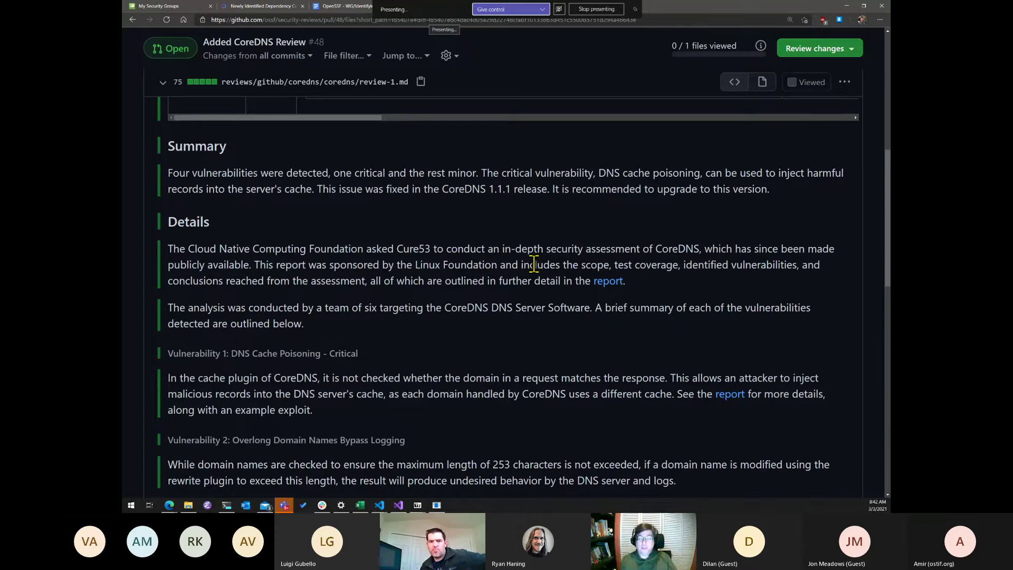
# Step: Go from the CoreDNS pull request to the security-reviews repository and open the QuickStart page linked in its README
pyautogui.scroll(4, 533, 264)
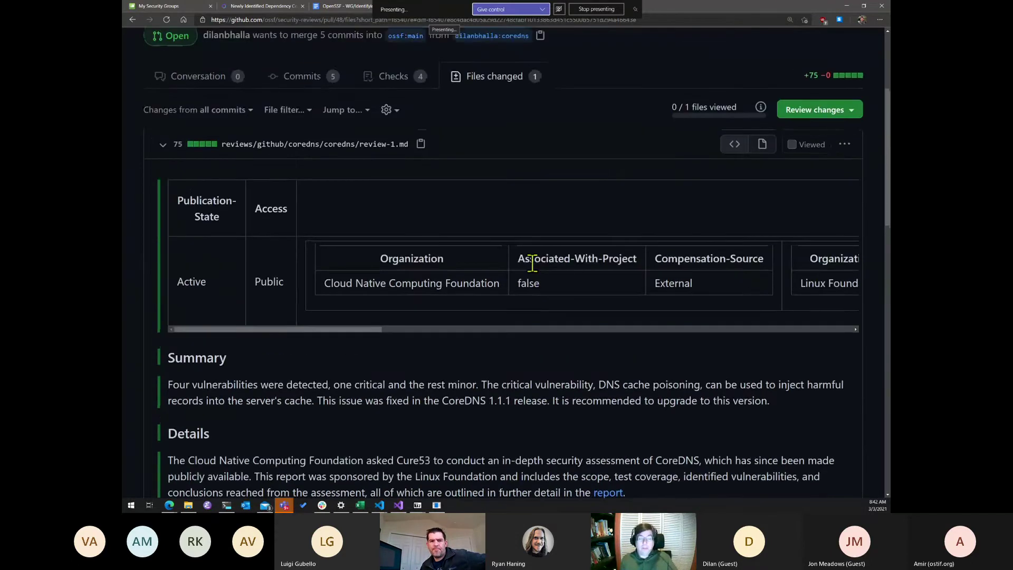
pyautogui.scroll(-1, 532, 262)
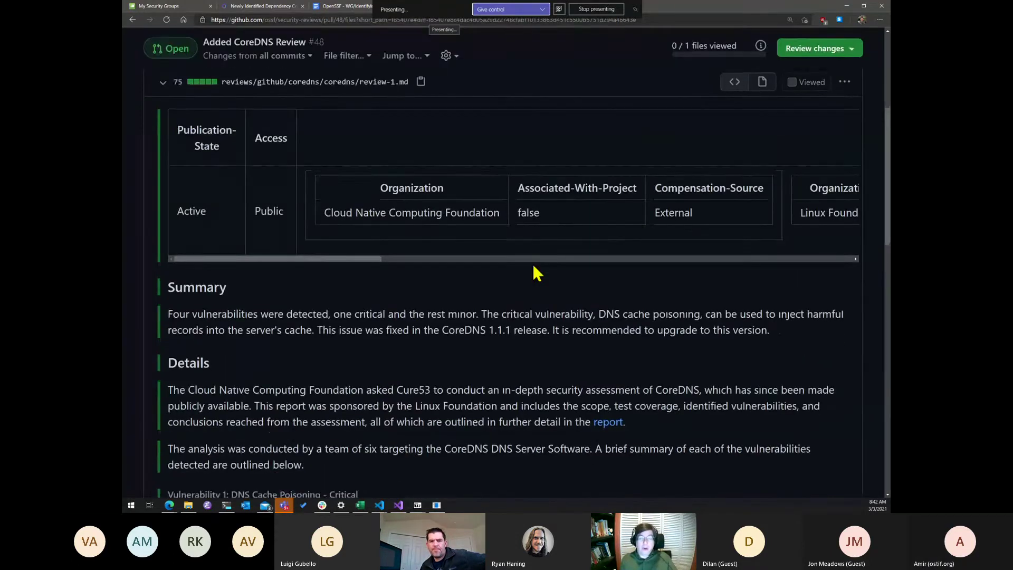
pyautogui.scroll(-2, 533, 267)
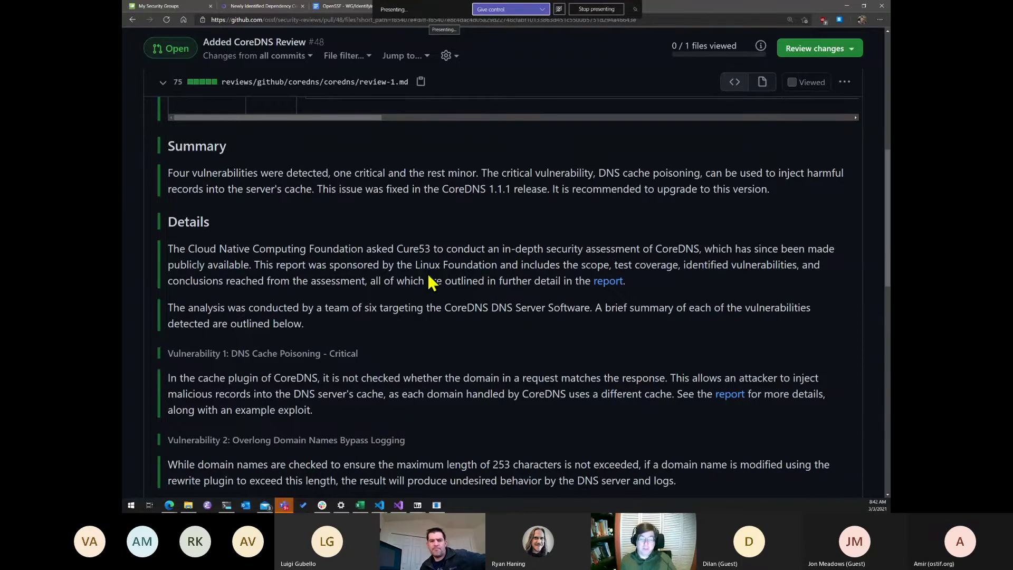
pyautogui.scroll(10, 425, 270)
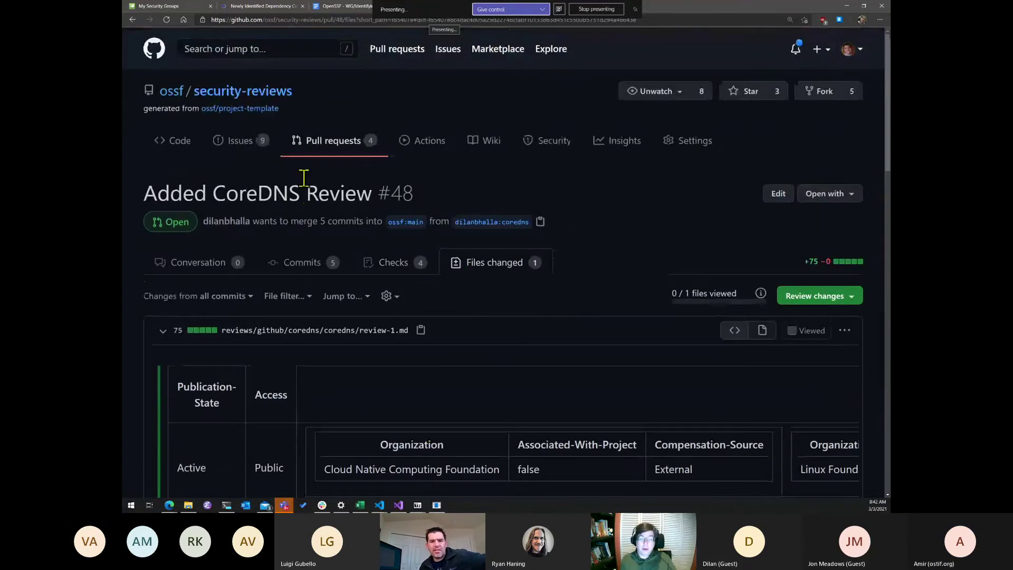
pyautogui.click(229, 94)
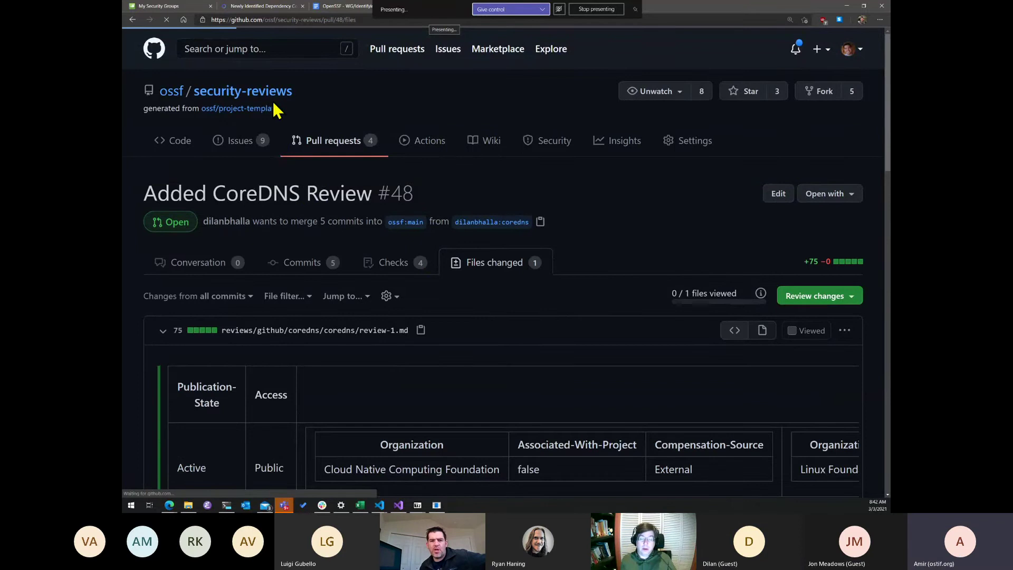
pyautogui.scroll(-6, 491, 240)
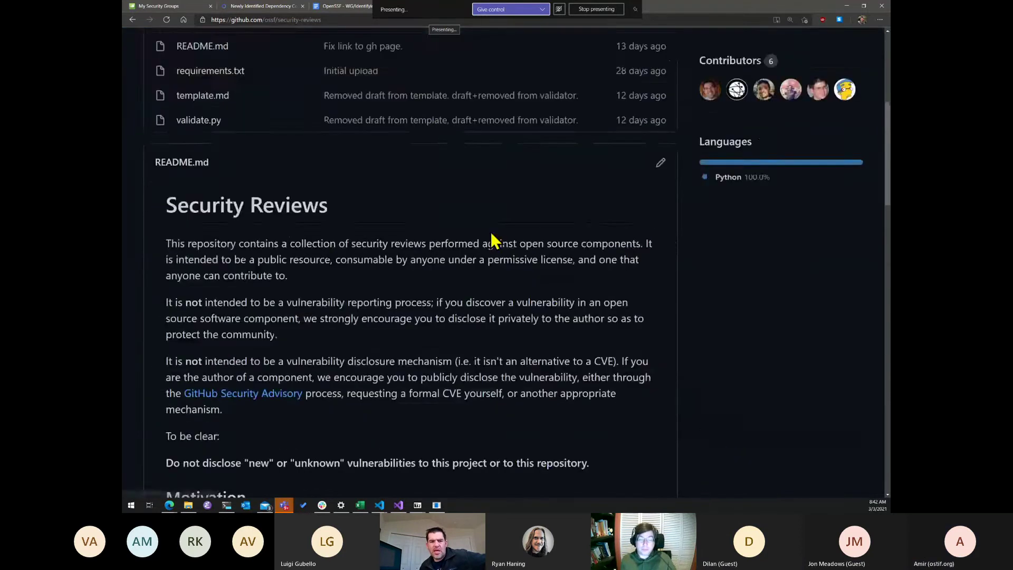
pyautogui.scroll(-10, 491, 240)
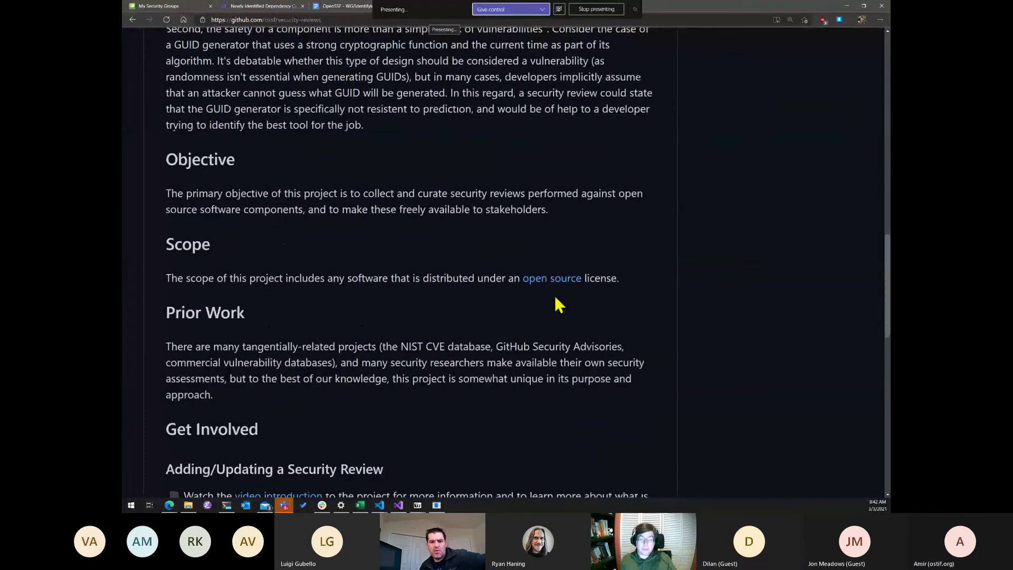
pyautogui.scroll(-5, 555, 298)
pyautogui.click(524, 265)
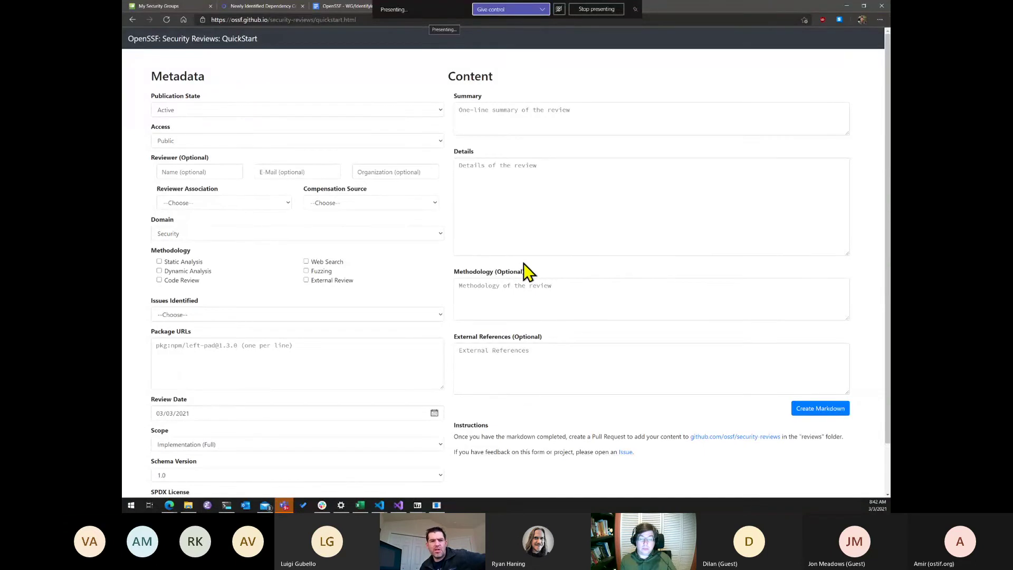
# Step: Set Reviewer Association to true (contributor or similar) and view the Compensation Source options without choosing one
pyautogui.click(265, 202)
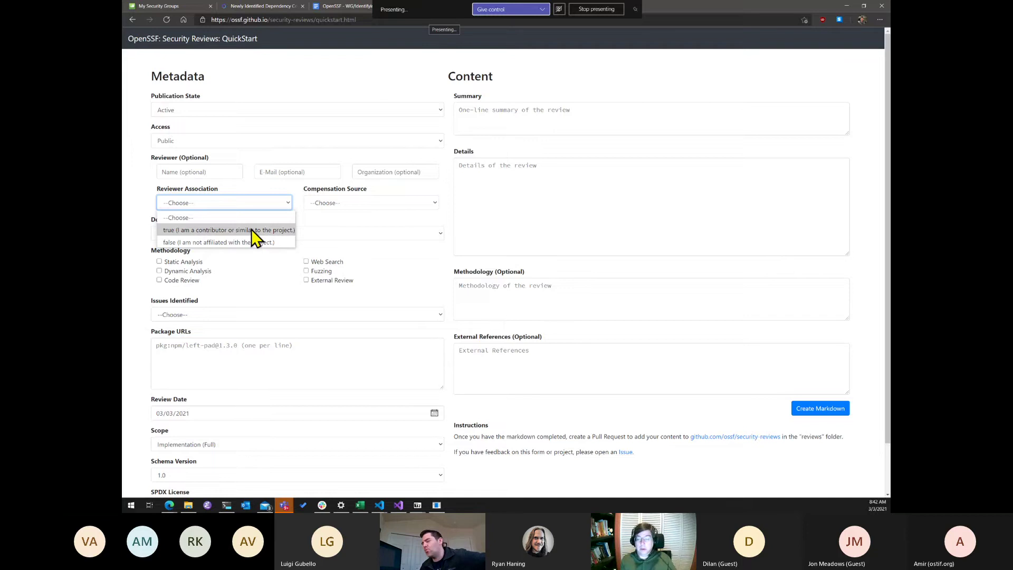
pyautogui.click(280, 229)
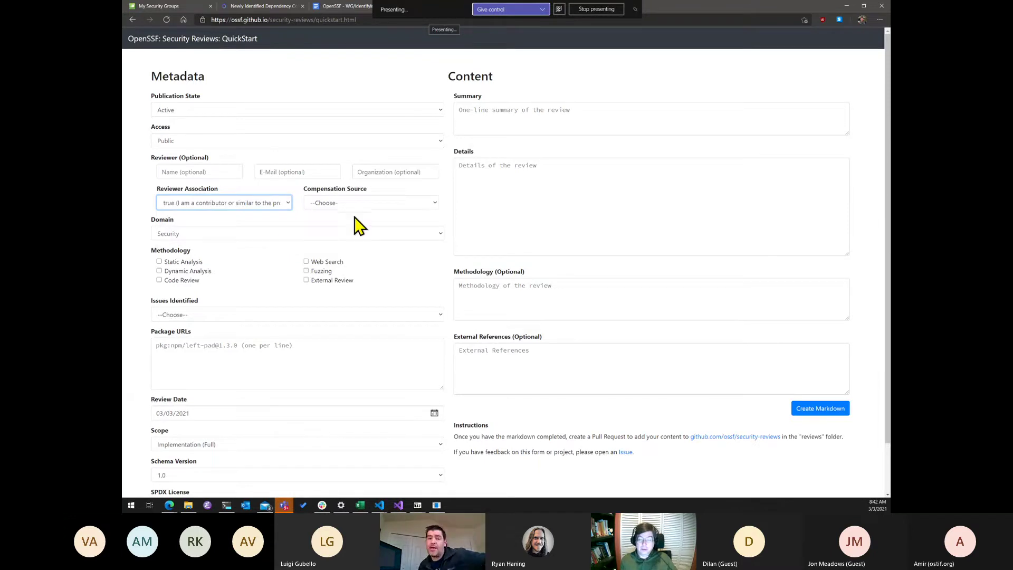
pyautogui.click(387, 202)
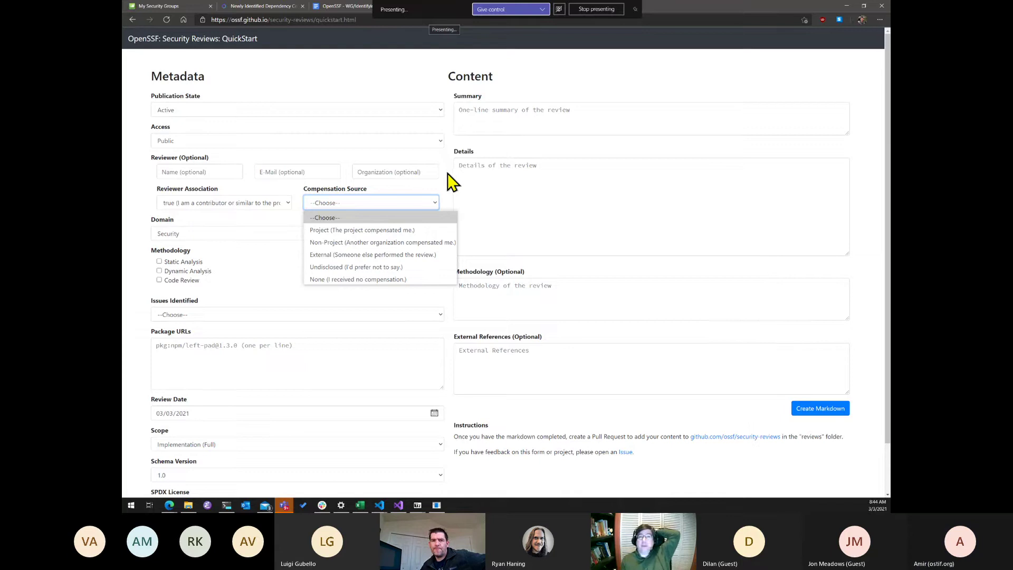
pyautogui.click(448, 175)
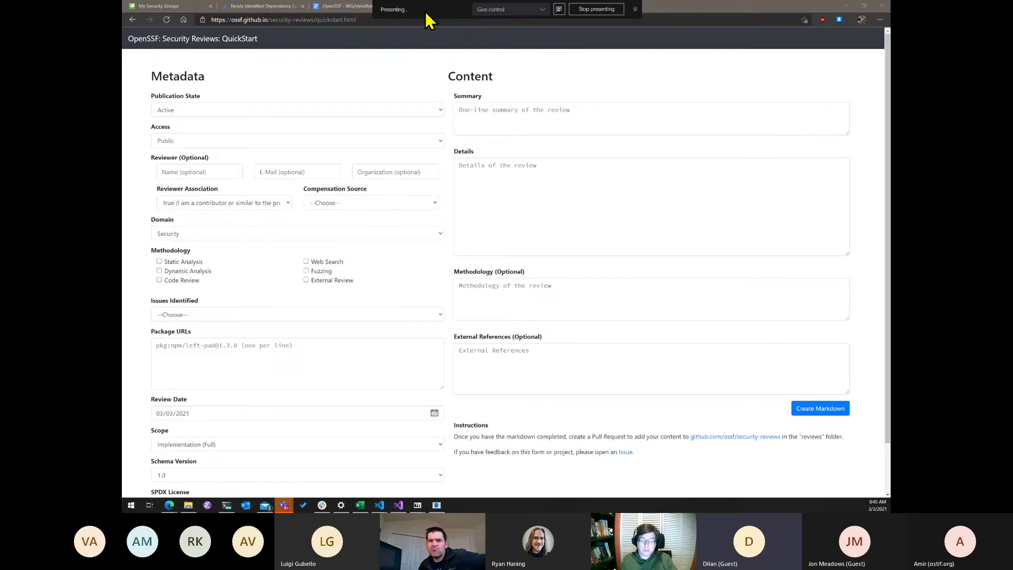
# Step: Go back to the changed file of the CoreDNS review pull request and view its Summary and Details sections
pyautogui.doubleClick(655, 7)
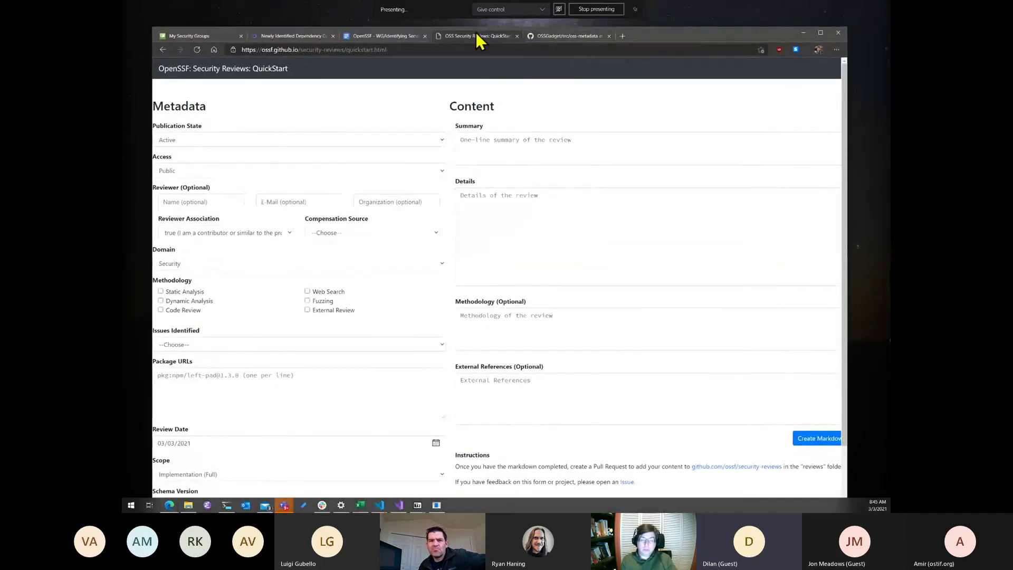
pyautogui.moveTo(646, 32); pyautogui.dragTo(664, 1)
pyautogui.click(132, 20)
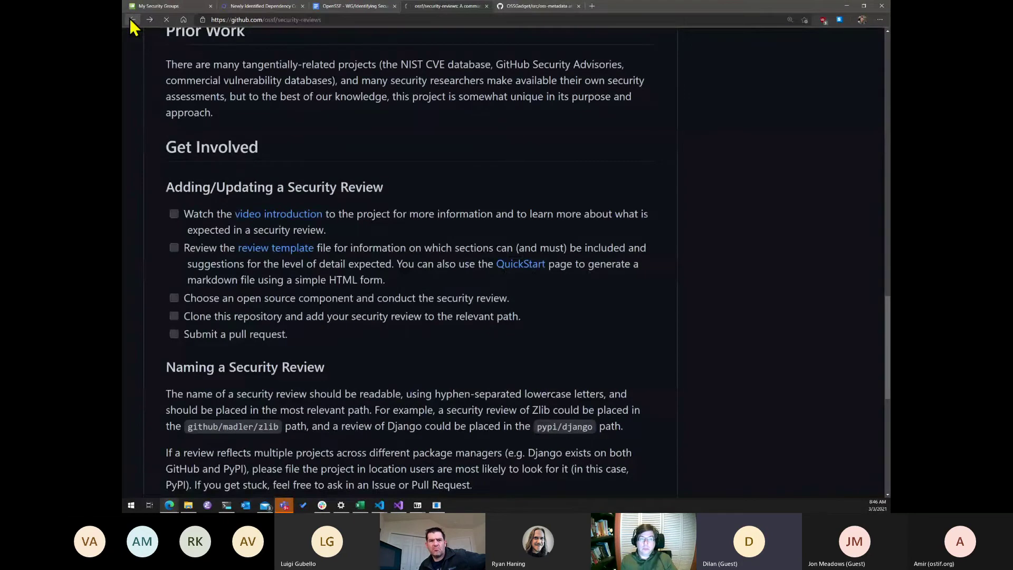
pyautogui.click(131, 20)
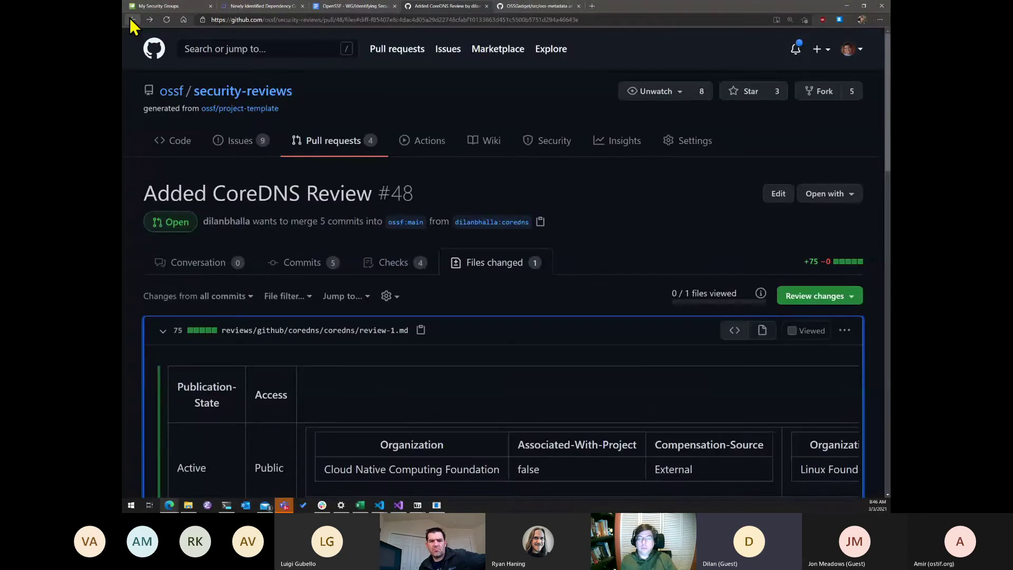
pyautogui.scroll(-5, 472, 220)
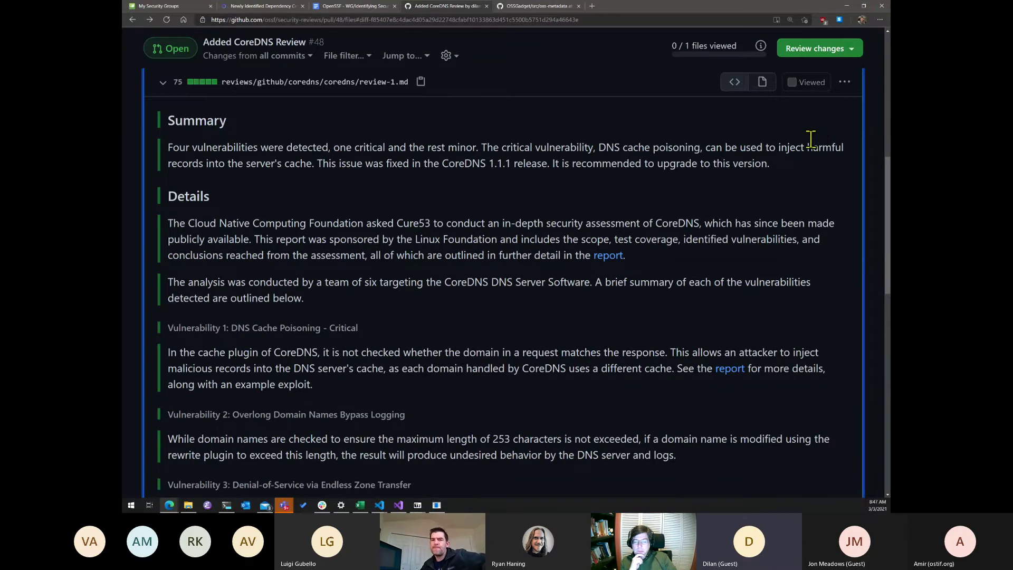
# Step: In the meeting notes, add the bullet "Next Areas to think about:" below the two-week goal under Metrics Dashboard: Next Steps
pyautogui.click(362, 7)
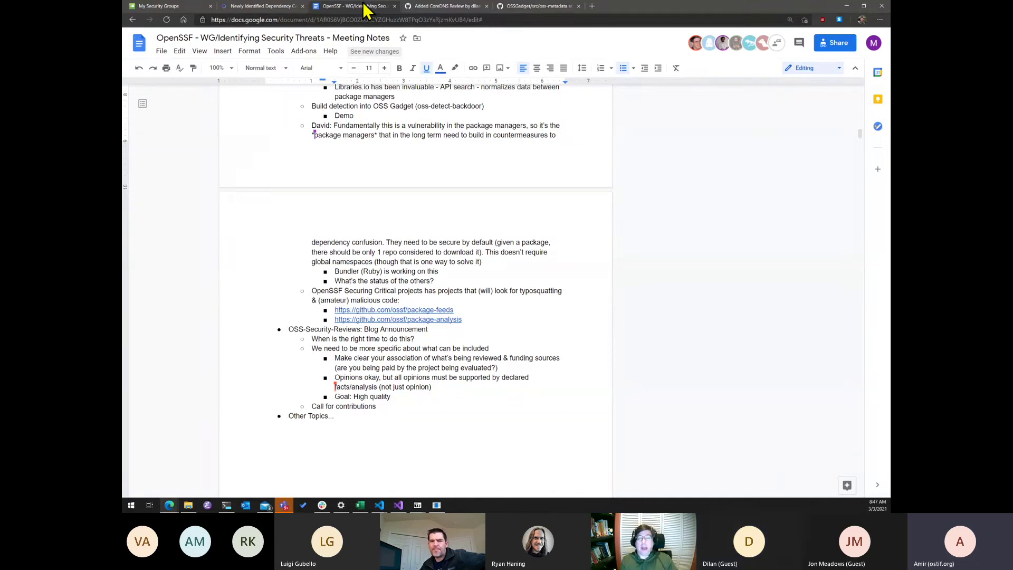
pyautogui.click(452, 11)
pyautogui.click(345, 8)
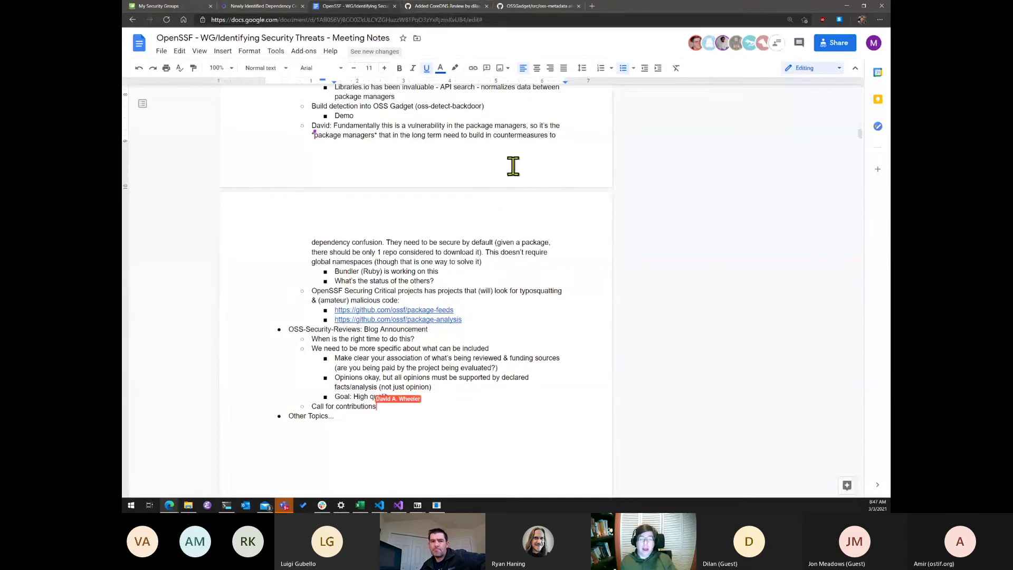
pyautogui.scroll(6, 514, 165)
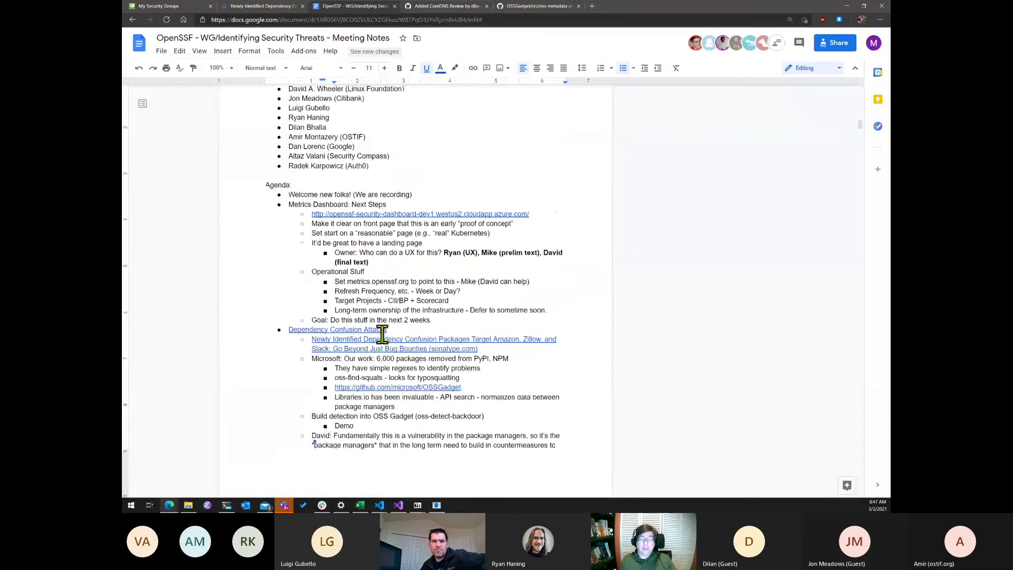
pyautogui.click(389, 330)
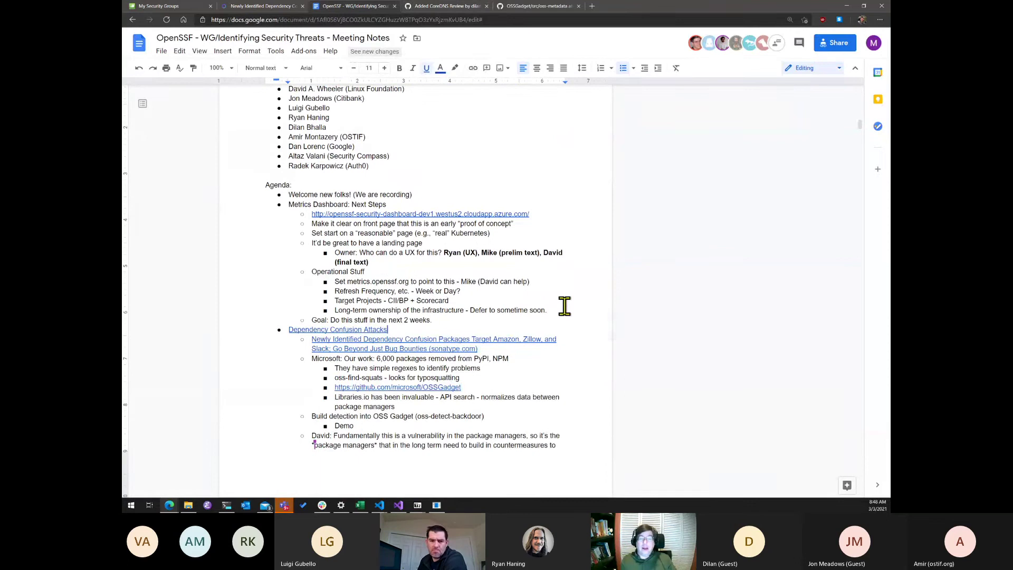
pyautogui.press('Up')
pyautogui.press('End')
pyautogui.press('Return')
pyautogui.write('Nex')
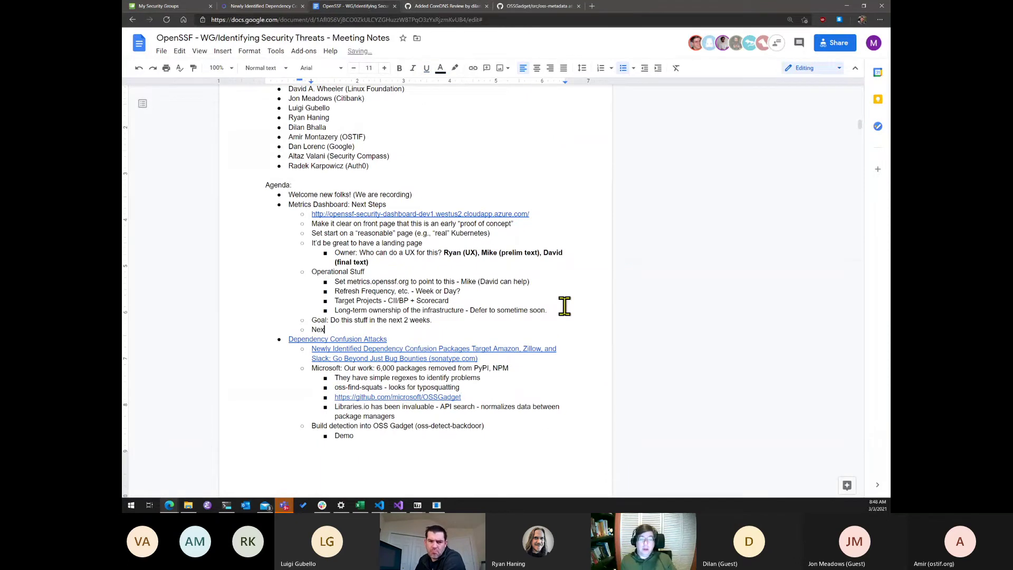
pyautogui.write('t Areas to think about:')
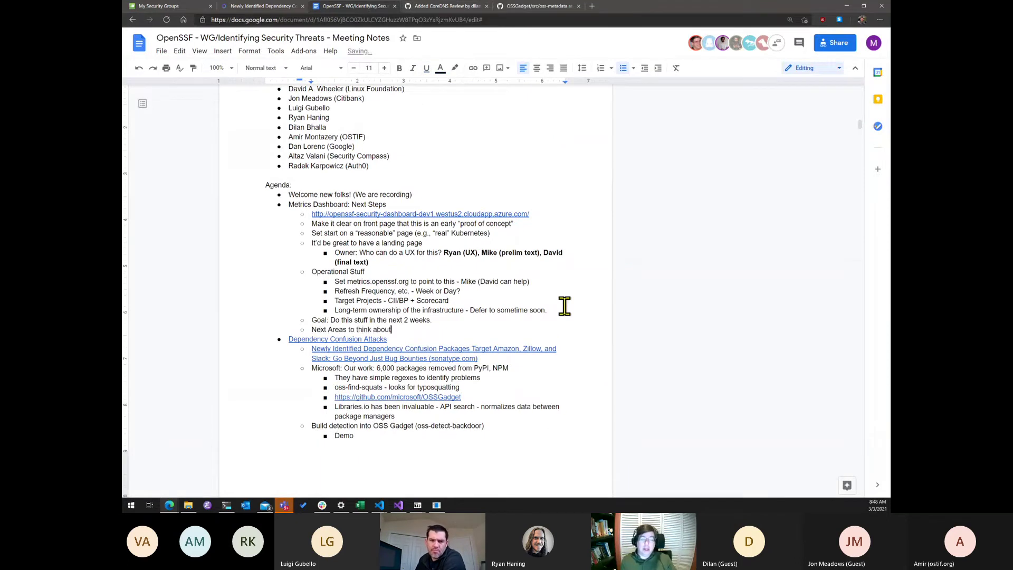
# Step: Add the nested bullet "CVE connection, NPM advisories, etc." under "Next Areas to think about:"
pyautogui.press('Return')
pyautogui.press('Tab')
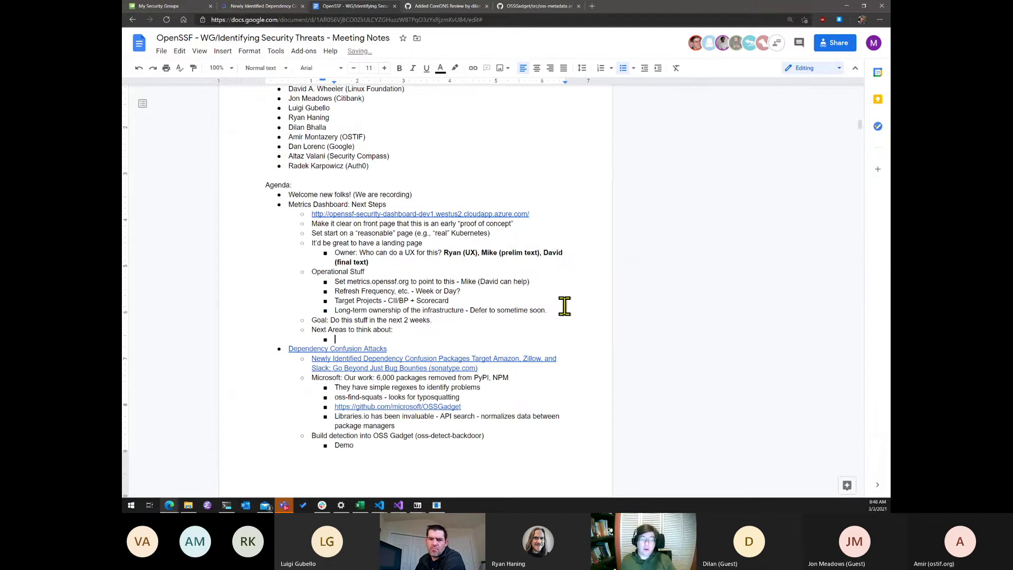
pyautogui.write('CVE con')
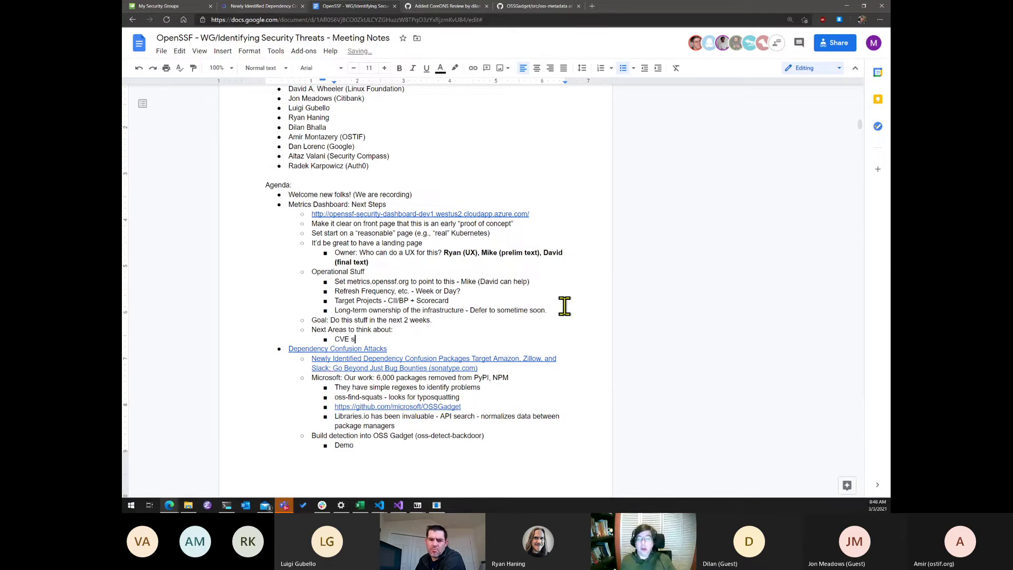
pyautogui.write('nection')
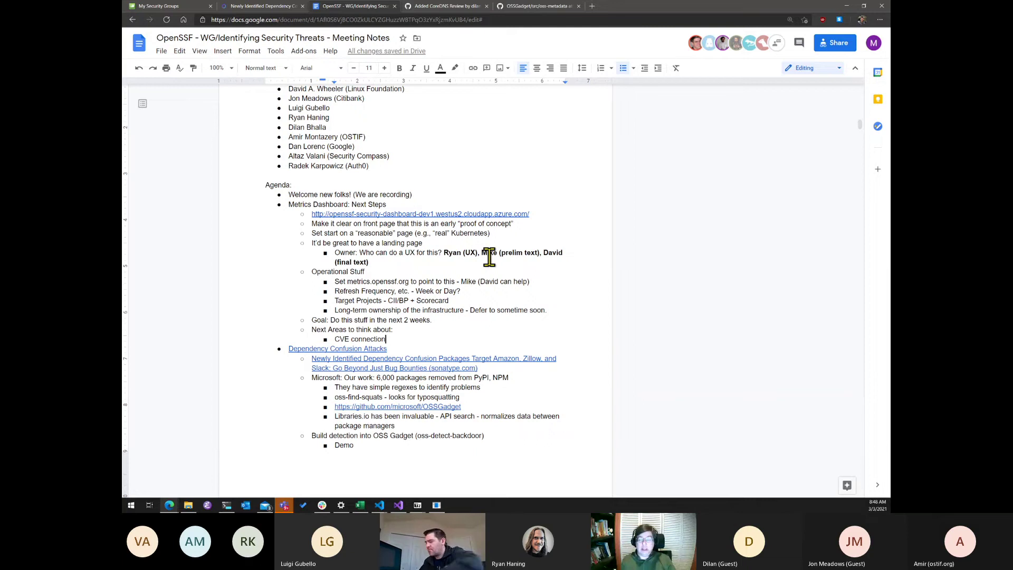
pyautogui.write(', NV')
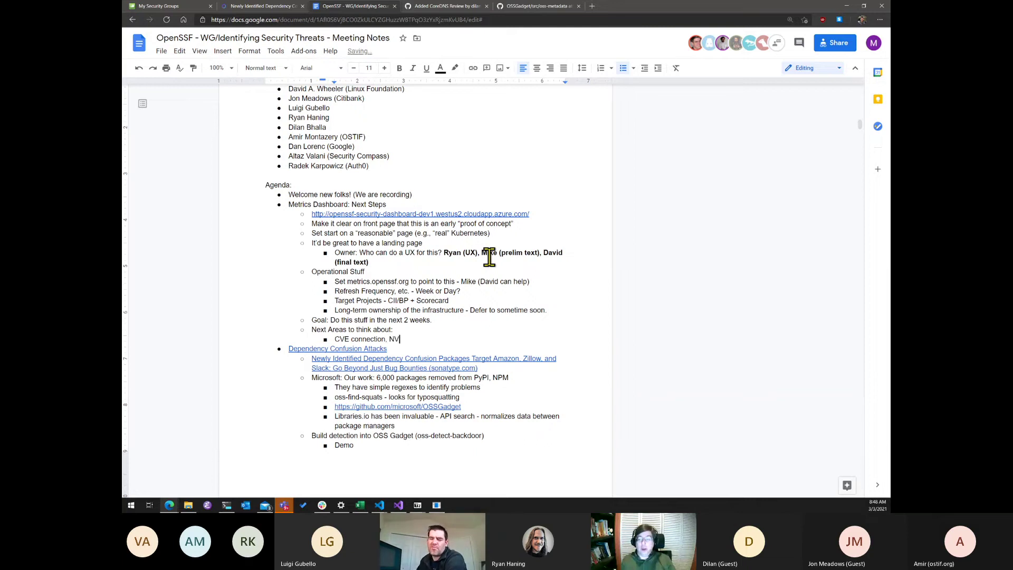
pyautogui.press('BackSpace')
pyautogui.press('BackSpace')
pyautogui.write('NPM ')
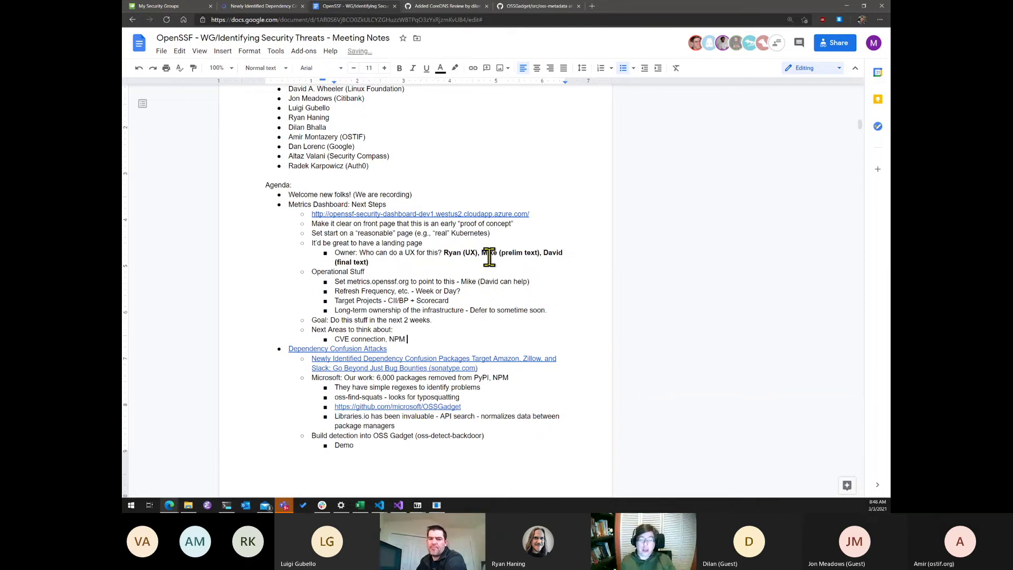
pyautogui.write('advisories, etc.')
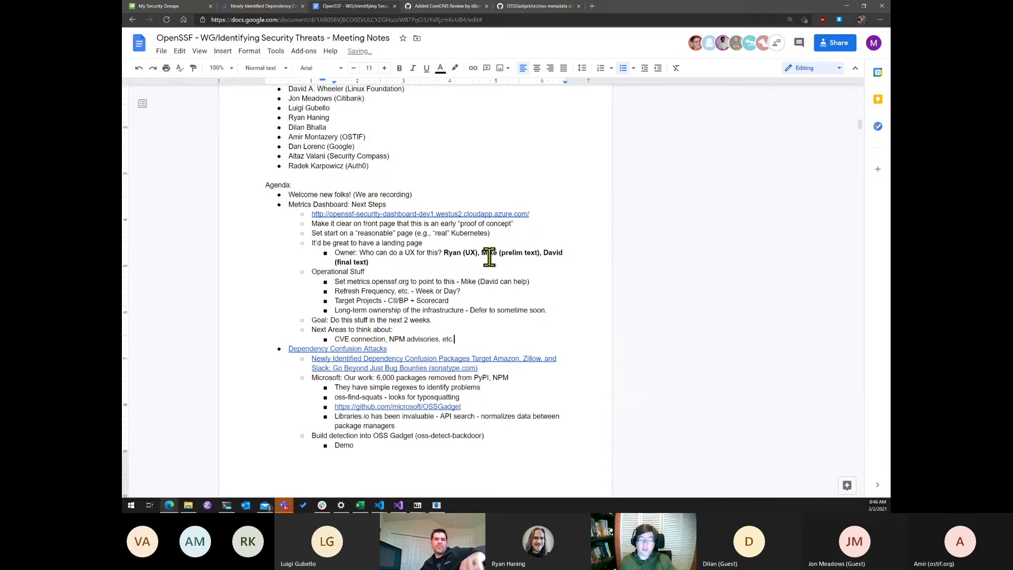
# Step: Correct the misspelled "vulneraiblity" to "vulnerability" in the bullet about connecting the metrics dashboard with the National Vulnerability Database
pyautogui.scroll(-8, 475, 266)
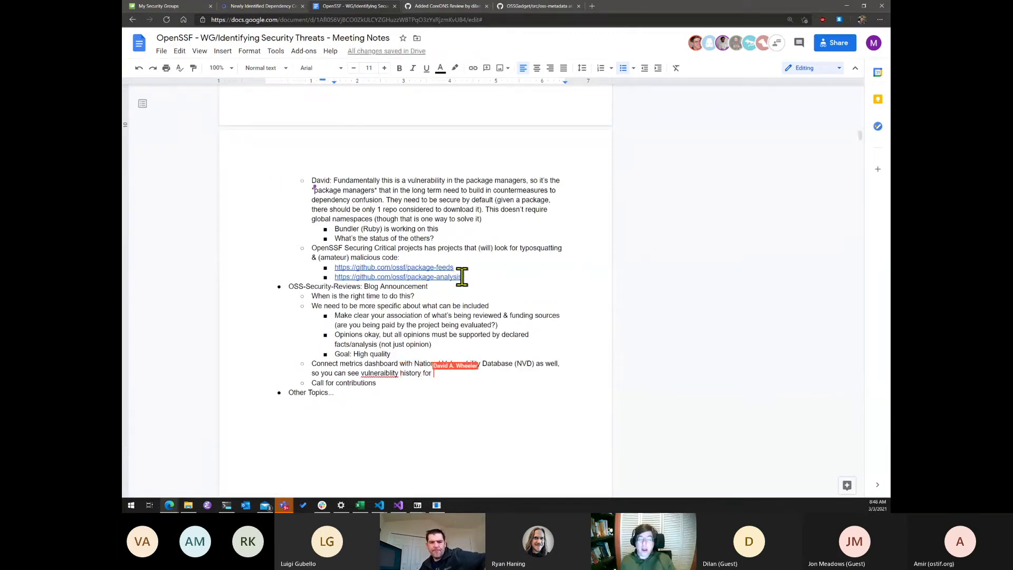
pyautogui.rightClick(387, 374)
pyautogui.click(431, 272)
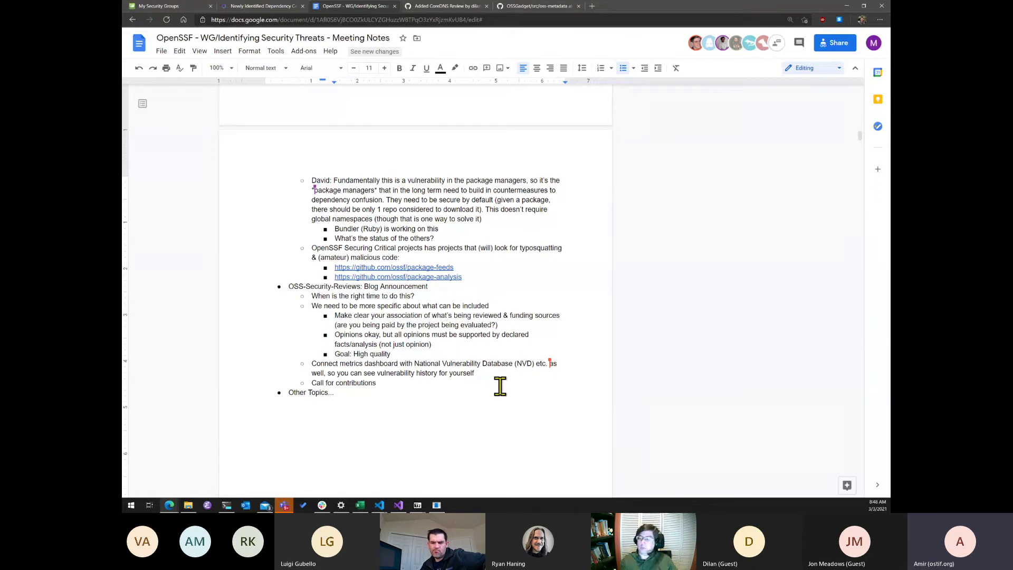
# Step: Return to the Security Reviews QuickStart form in the browser
pyautogui.click(445, 6)
pyautogui.click(149, 20)
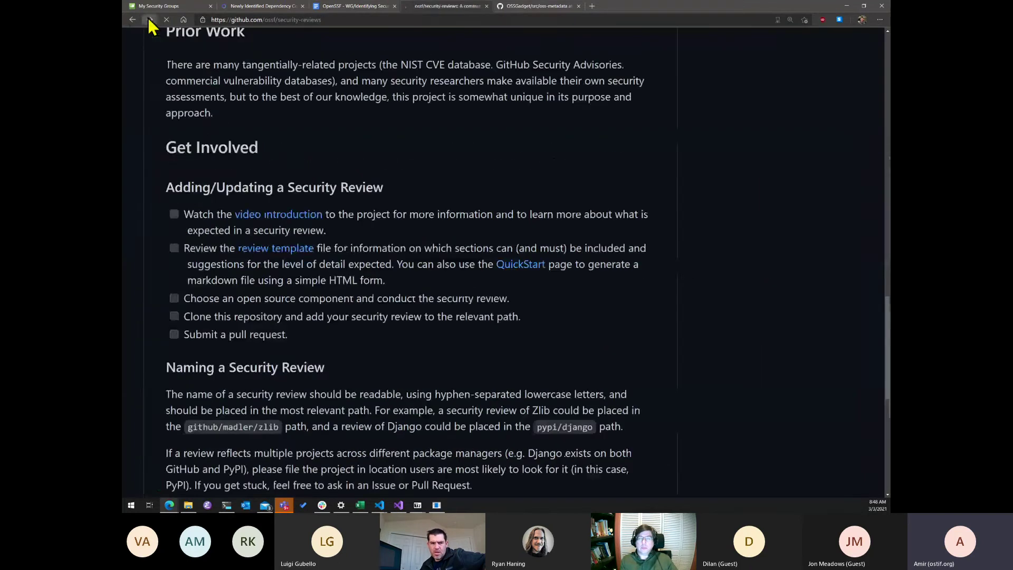
pyautogui.click(149, 20)
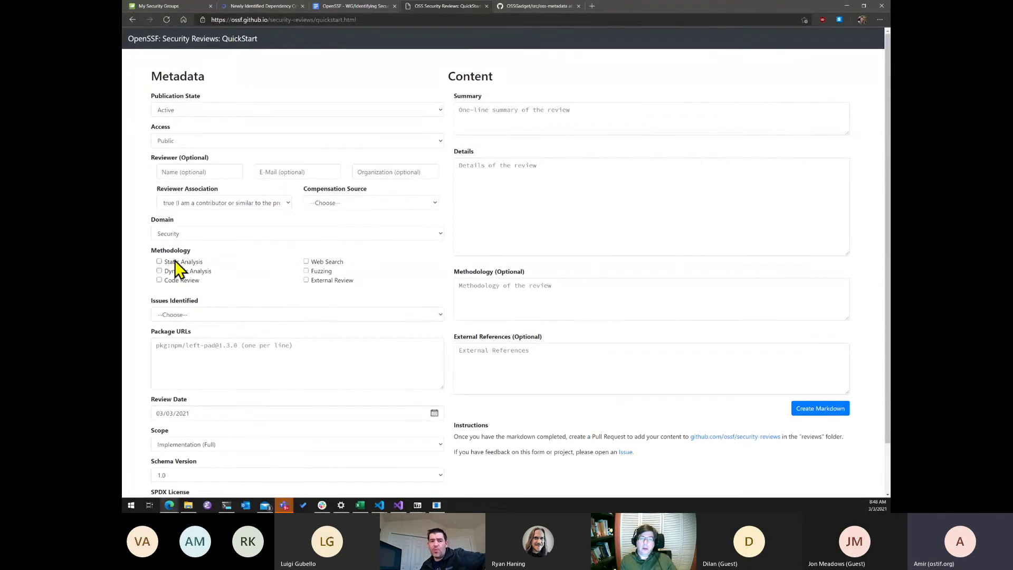
# Step: Try out the Web Search and Fuzzing methodology options and leave all methodologies unselected
pyautogui.click(318, 262)
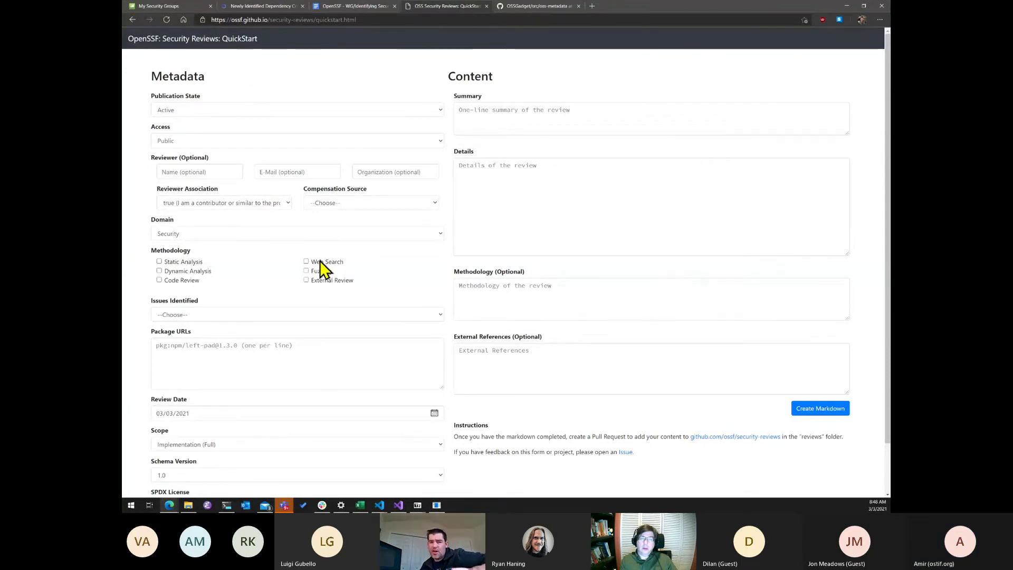
pyautogui.click(317, 271)
pyautogui.click(315, 281)
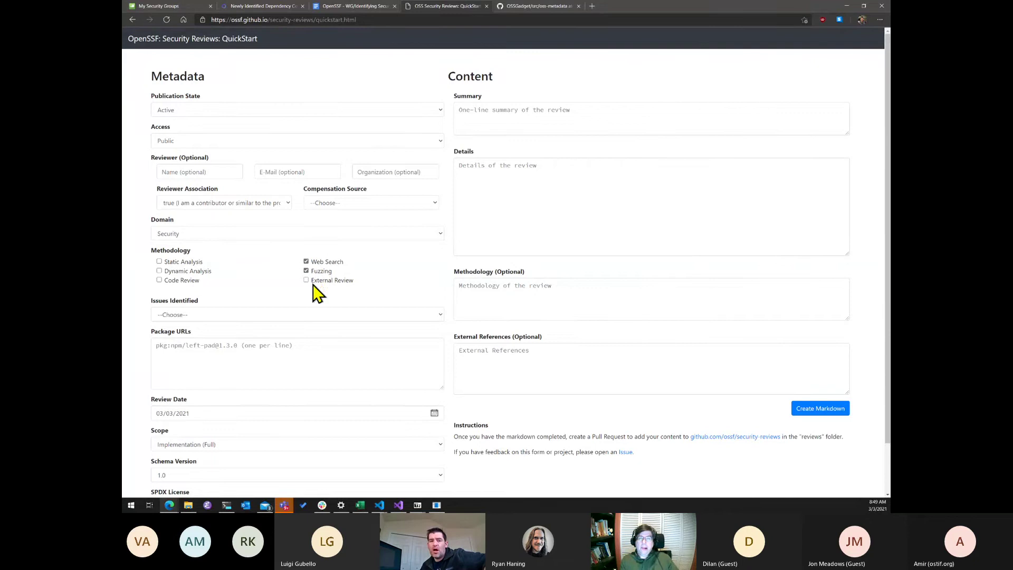
pyautogui.click(319, 262)
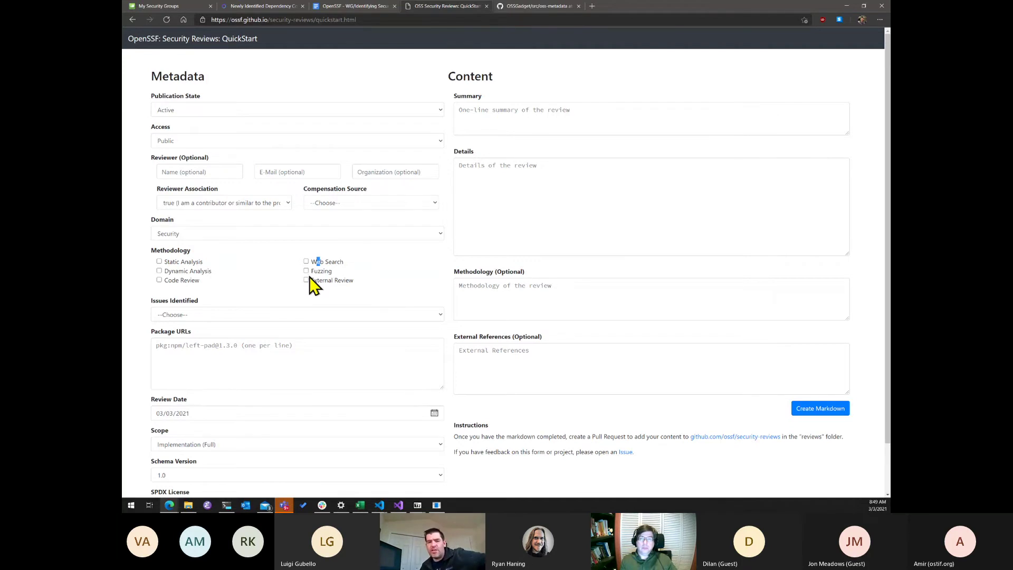
pyautogui.click(307, 281)
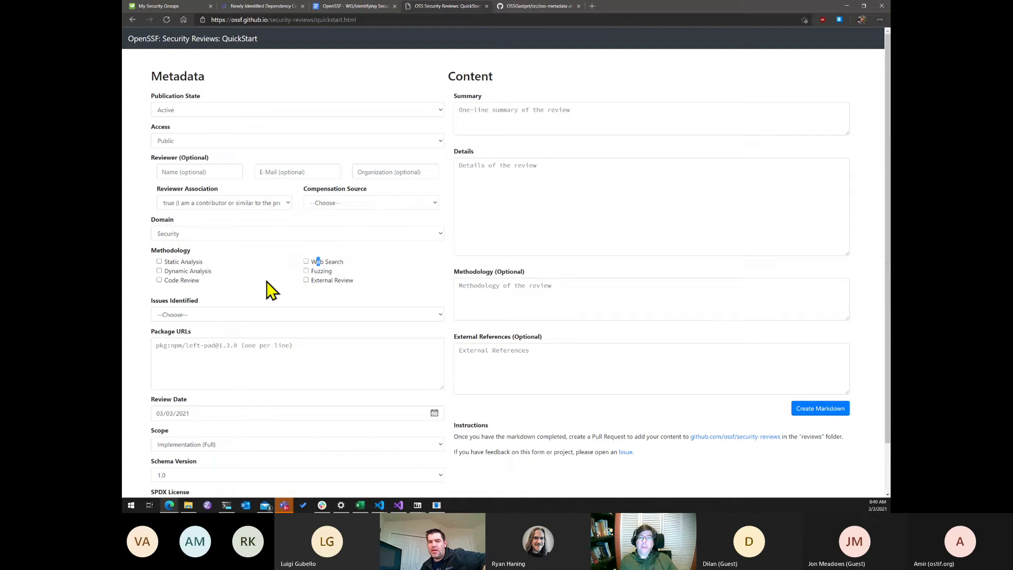
pyautogui.click(387, 274)
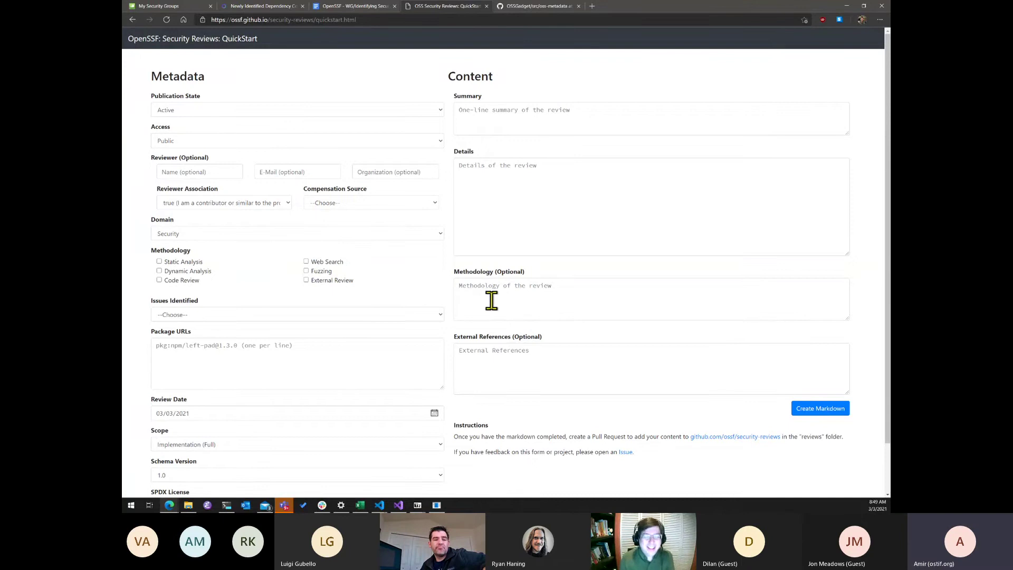
# Step: View the Issues Identified choices without selecting one and return to the meeting notes document
pyautogui.click(413, 317)
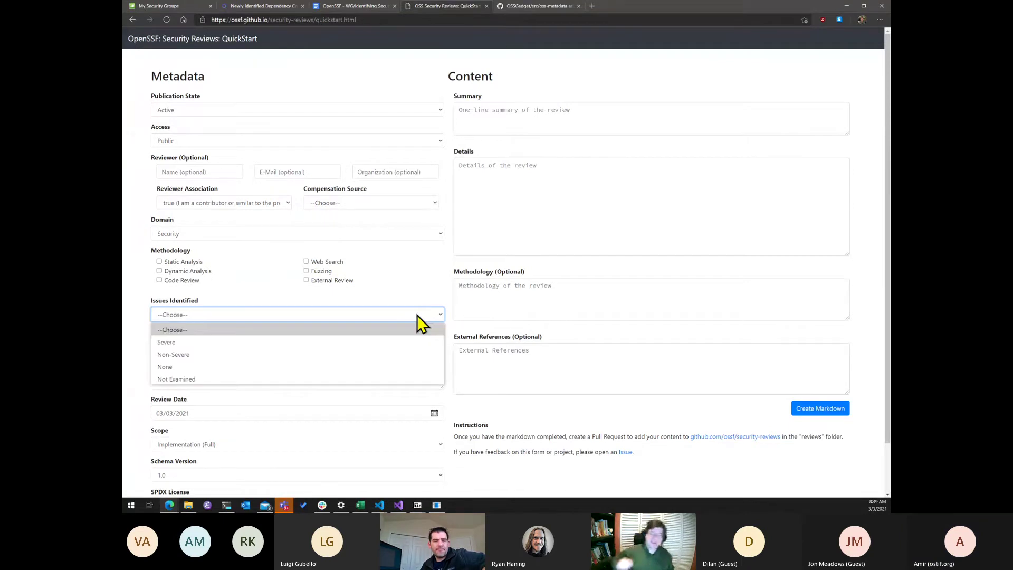
pyautogui.click(417, 315)
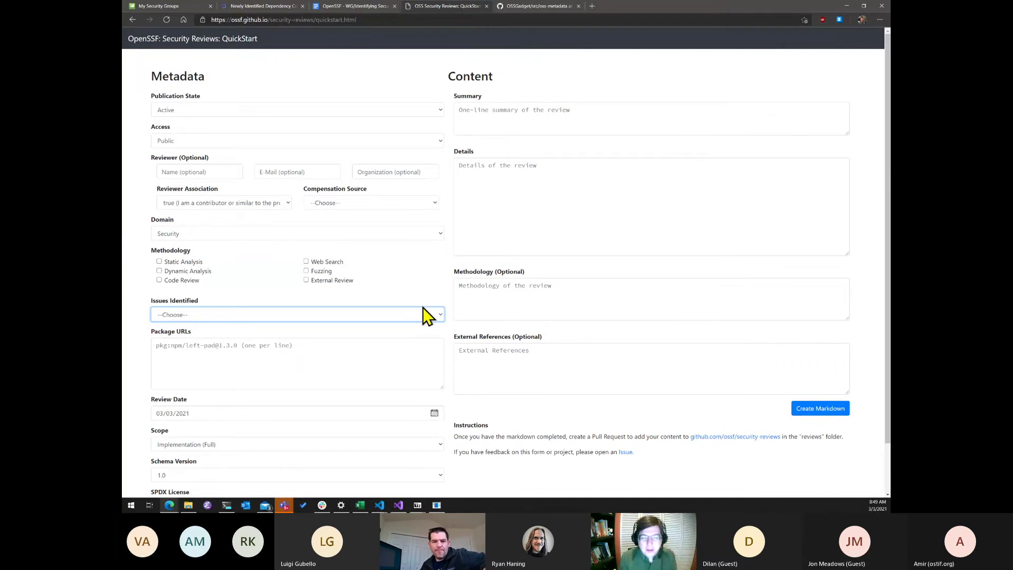
pyautogui.click(369, 7)
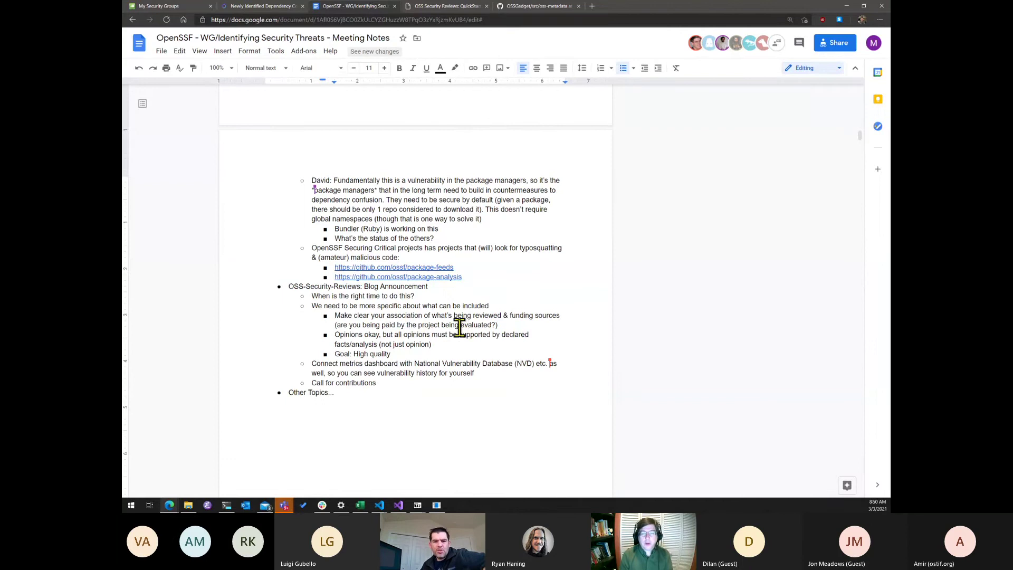